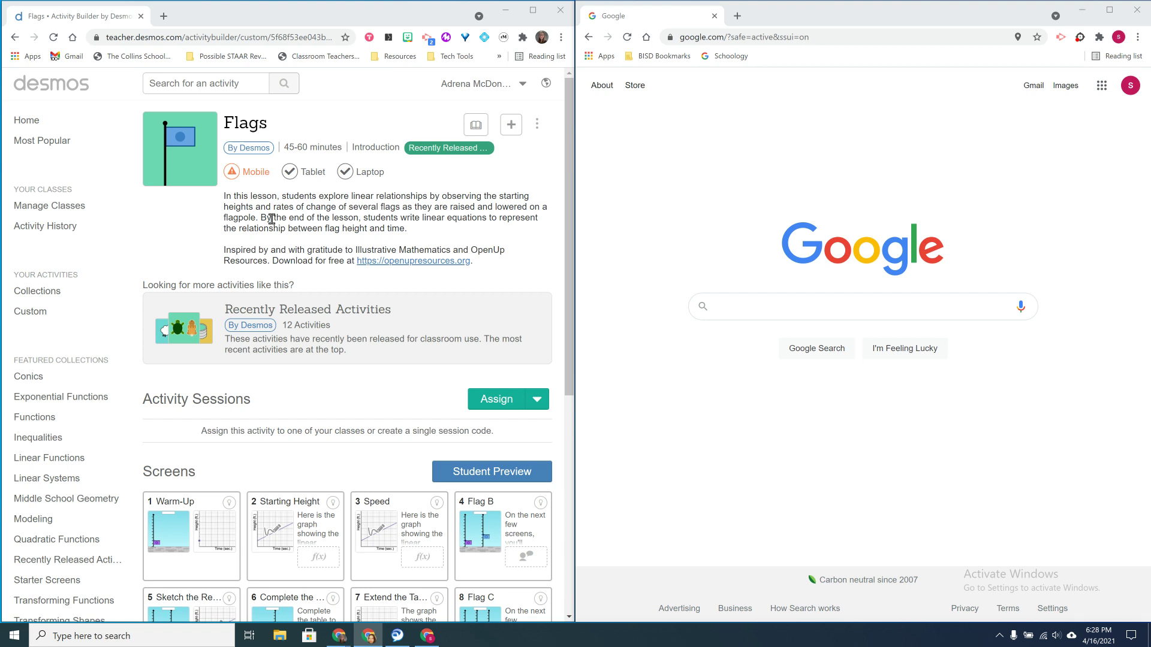
Step: Assign the Flags activity to the 6th Math Sandbox class with the default posting preferences
left_click(538, 401)
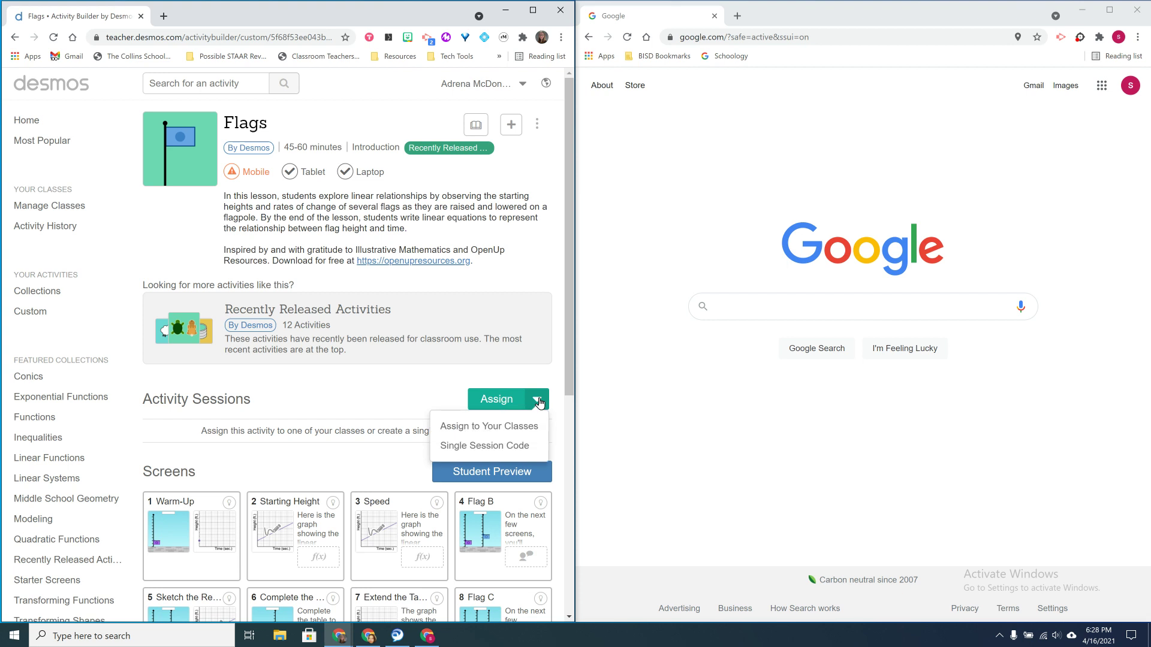
left_click(504, 427)
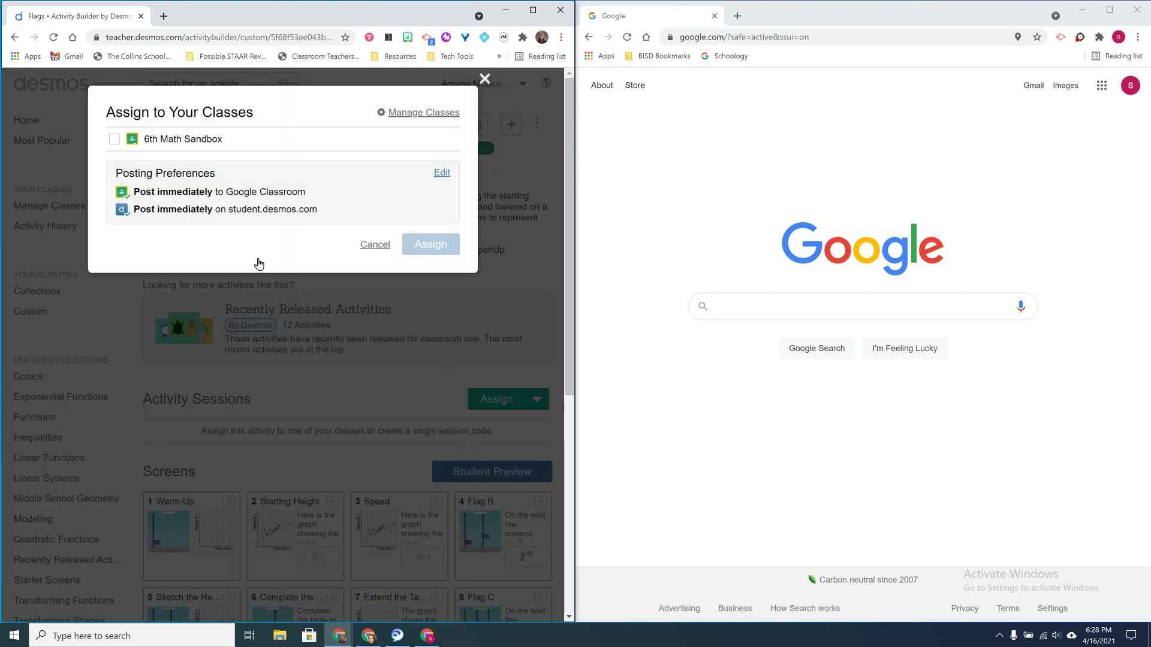
left_click(165, 144)
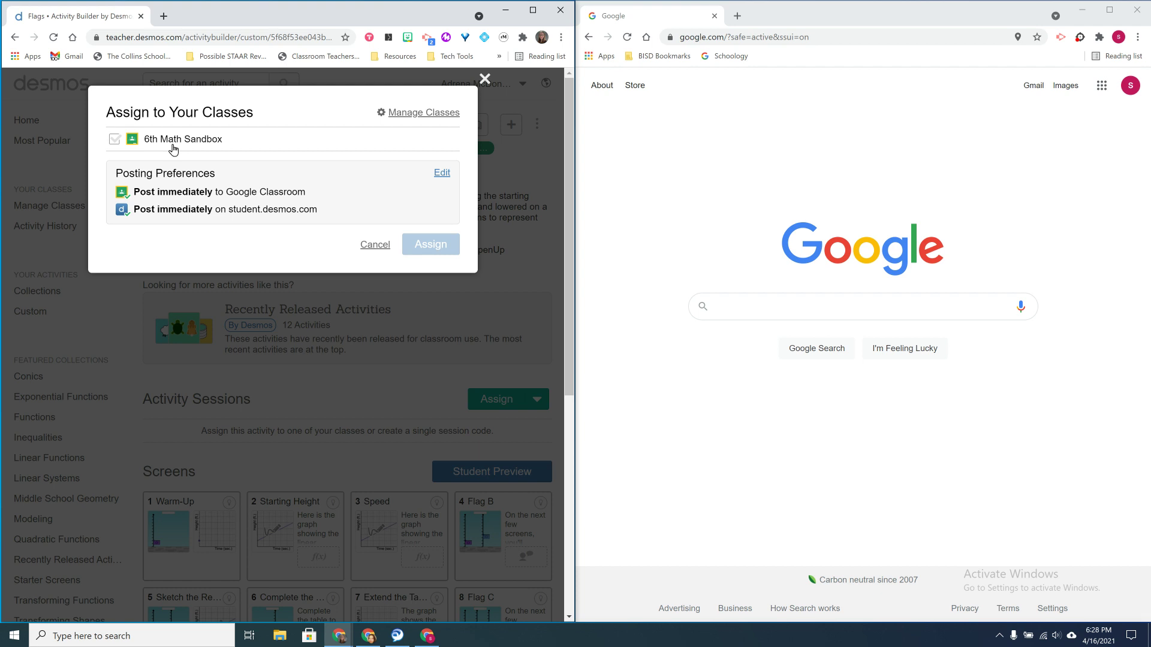
left_click(114, 142)
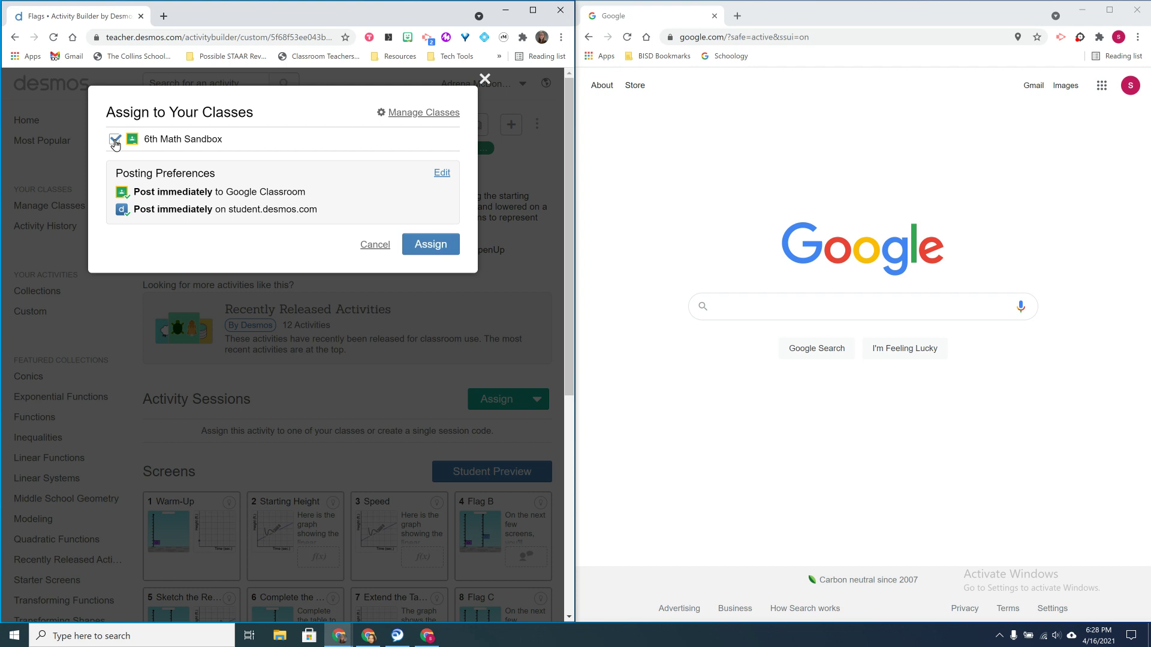
left_click(421, 246)
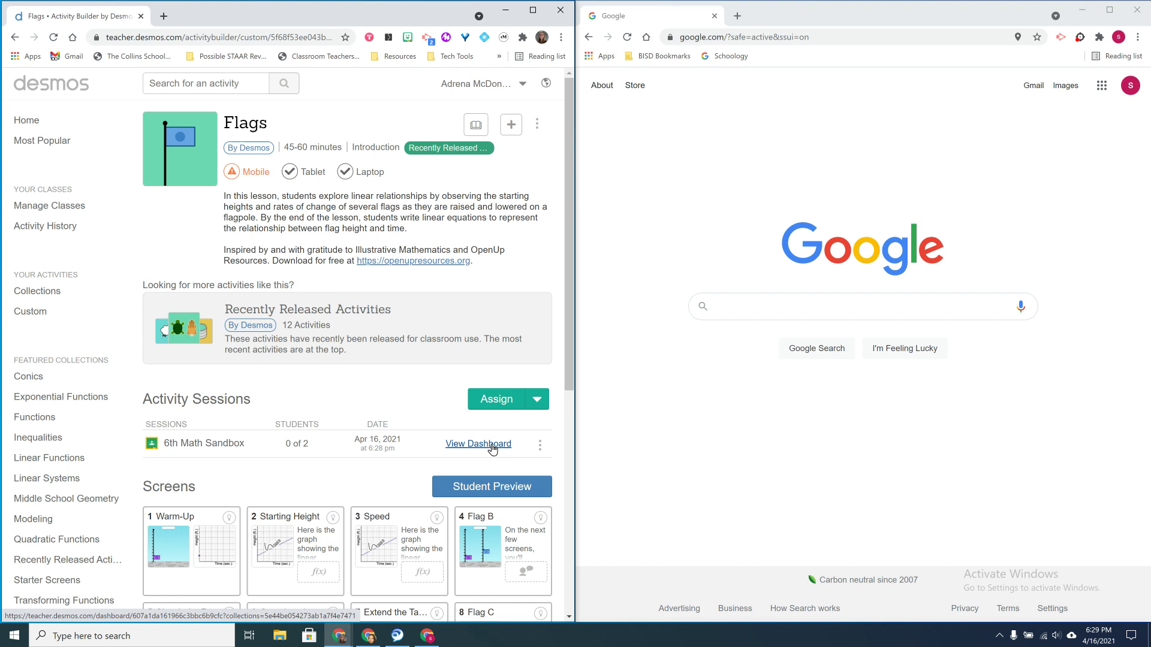
Step: Copy the student link for the 6th Math Sandbox session and dismiss the invitation
left_click(539, 448)
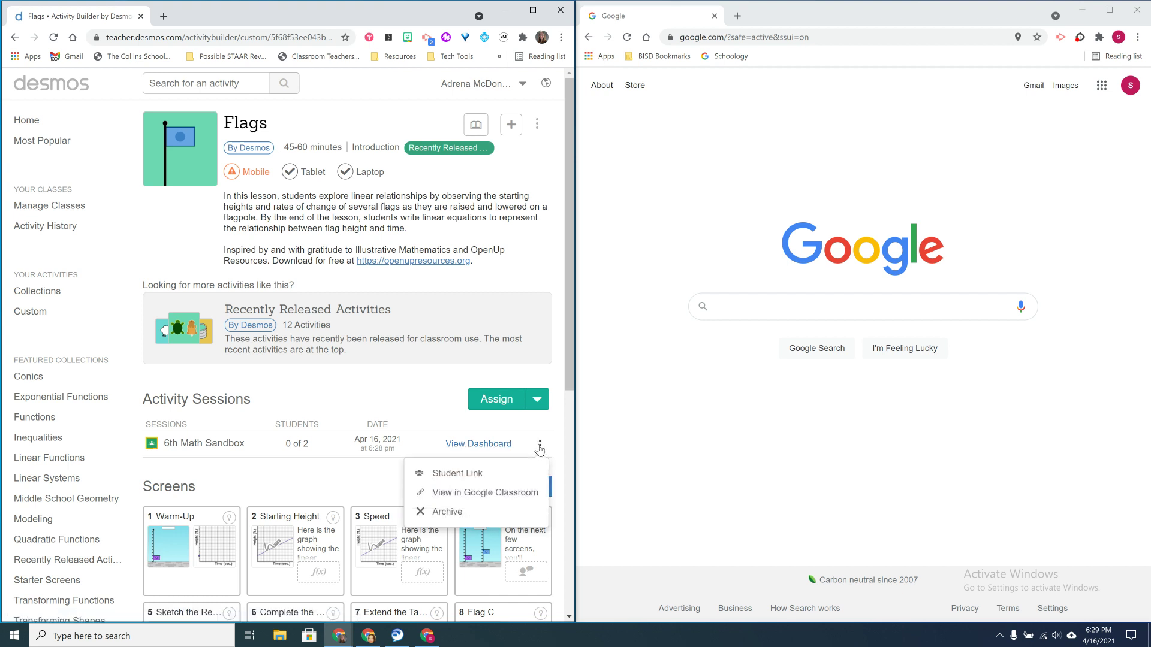
left_click(473, 475)
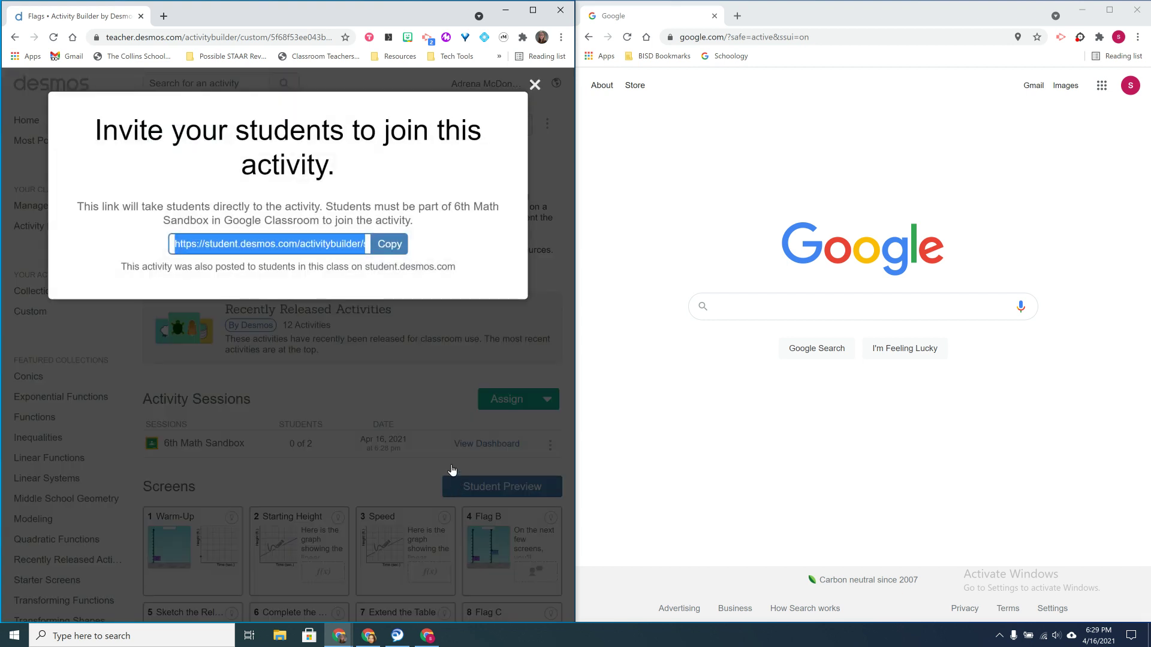
left_click(391, 246)
left_click(534, 86)
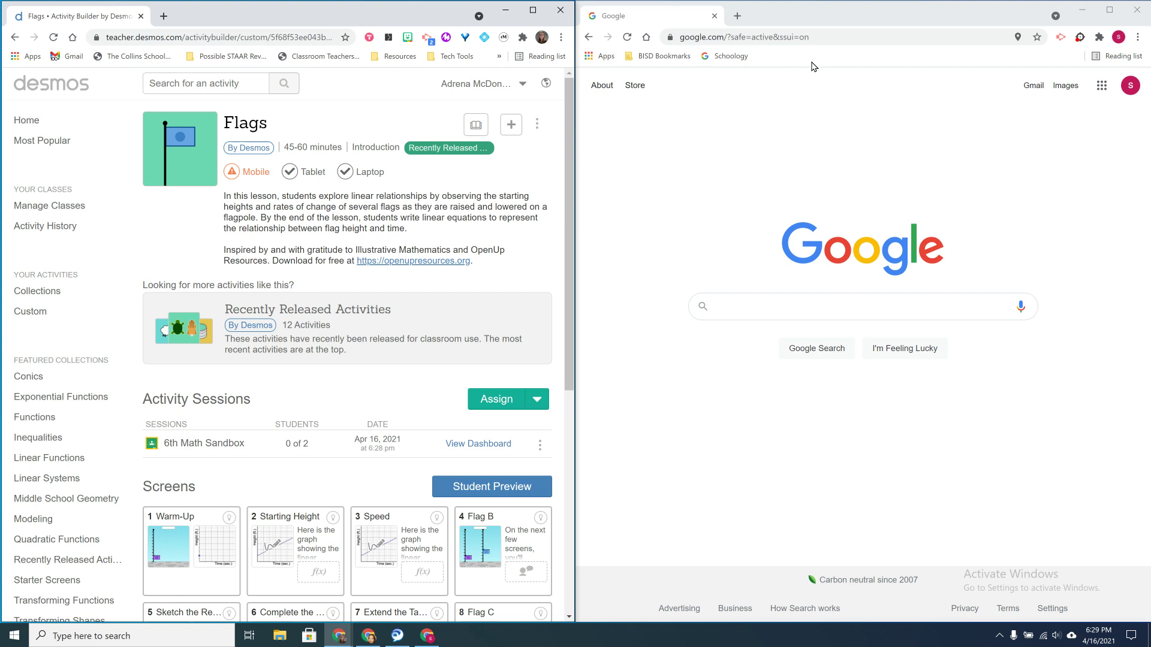
Step: Load the copied student link in the student's browser window and start the Flags activity under the prefilled student name
left_click(823, 37)
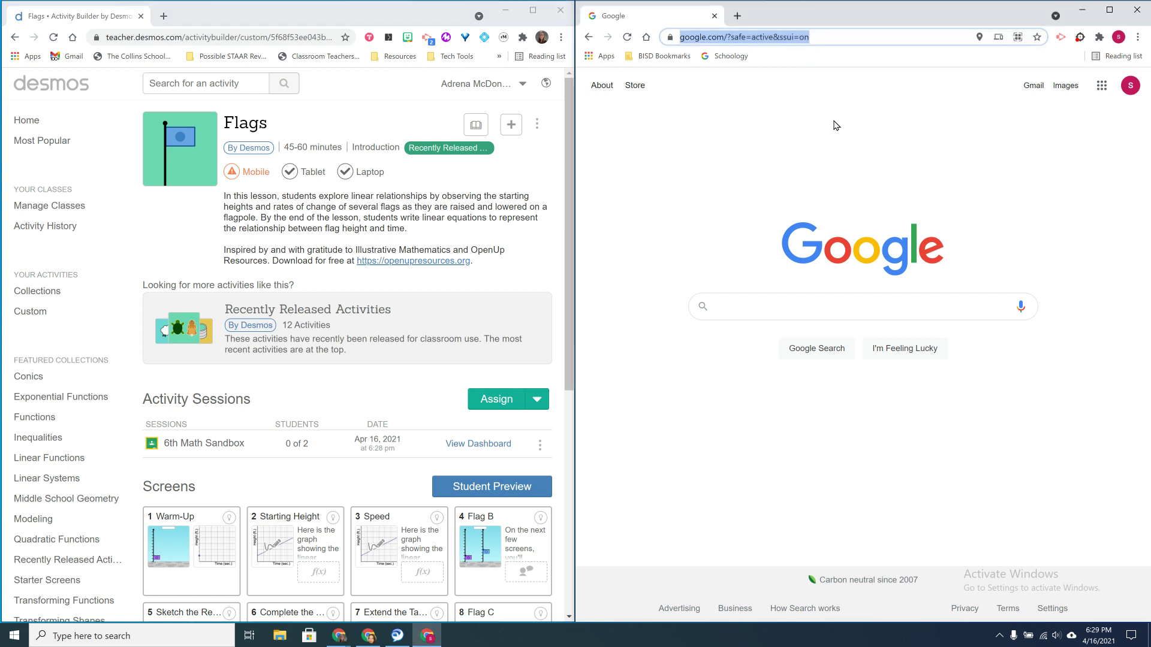
key("ctrl+v")
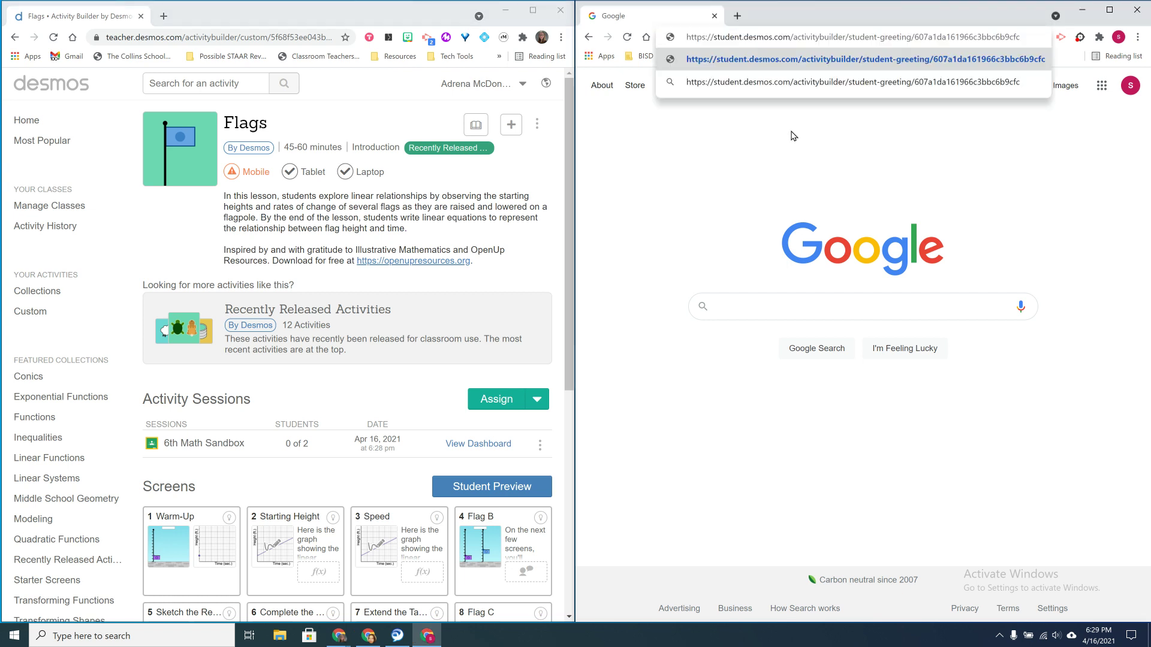
key("Return")
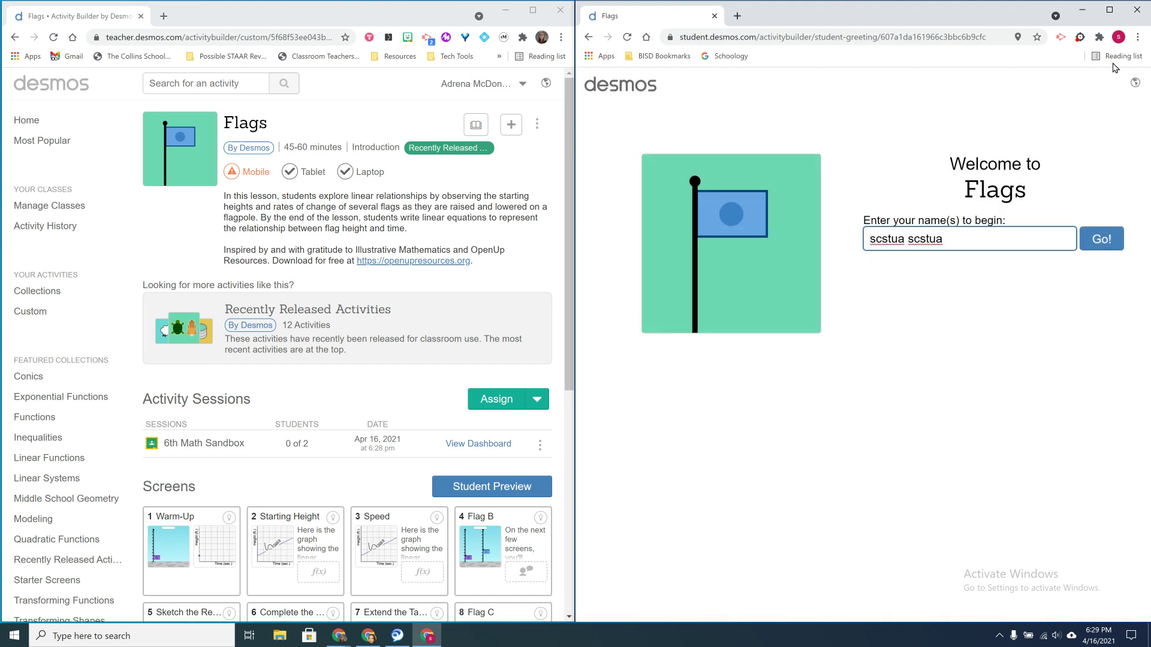
left_click(1109, 246)
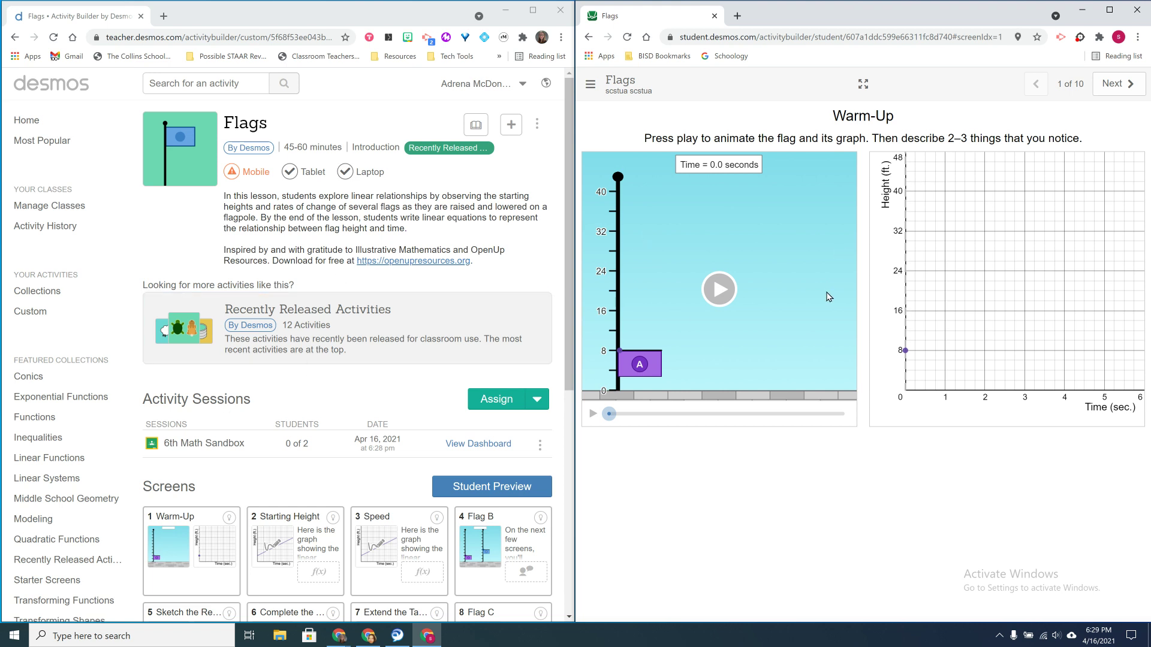
Step: Browse the student activity forward to screen 4, Flag B, and return to the Warm-Up screen
left_click(1110, 85)
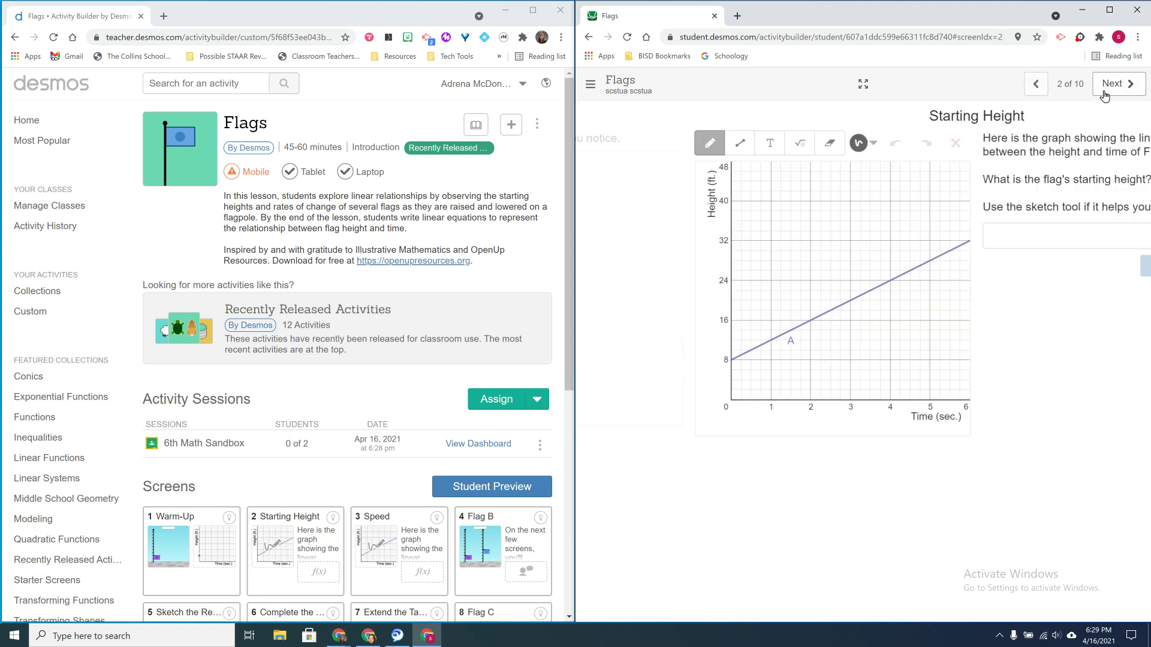
left_click(1108, 86)
left_click(1107, 90)
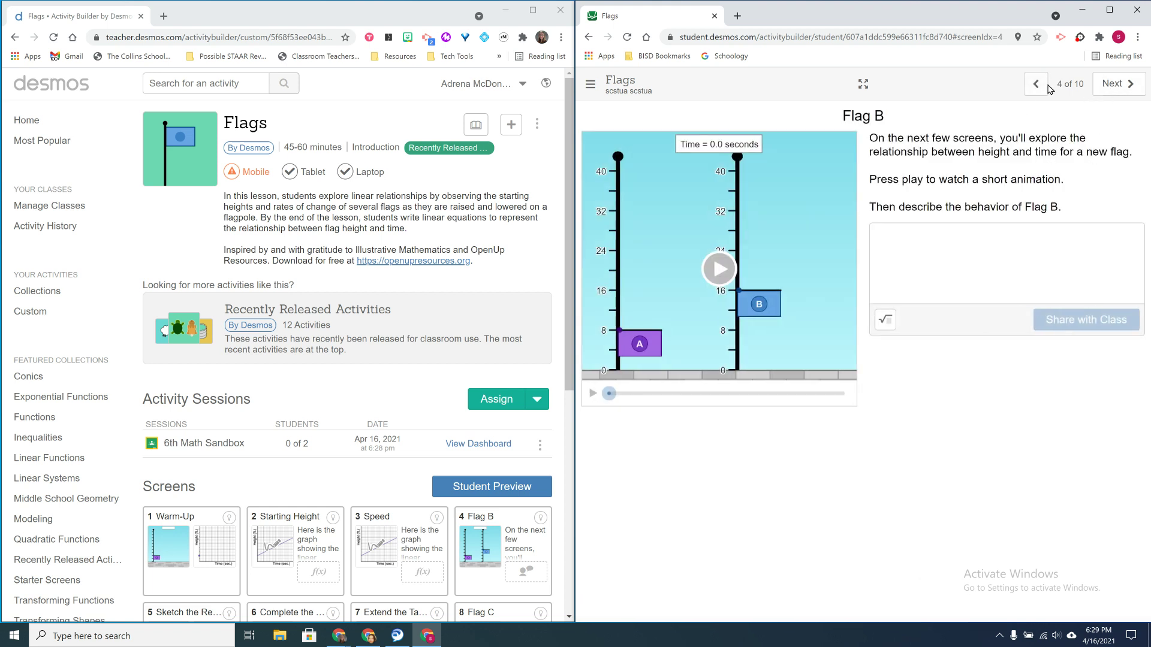
left_click(1037, 85)
left_click(1036, 85)
left_click(1037, 85)
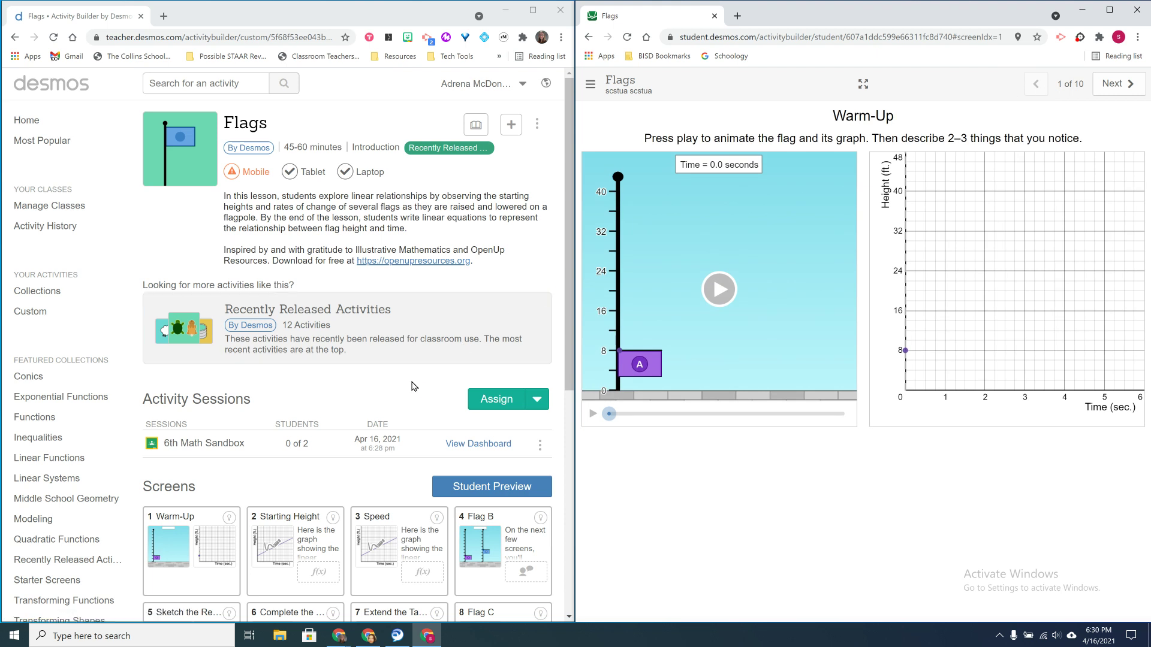
Step: Open the session's teacher dashboard, advance the student activity to screen 3, and check the student's location on the screen thumbnails
left_click(480, 444)
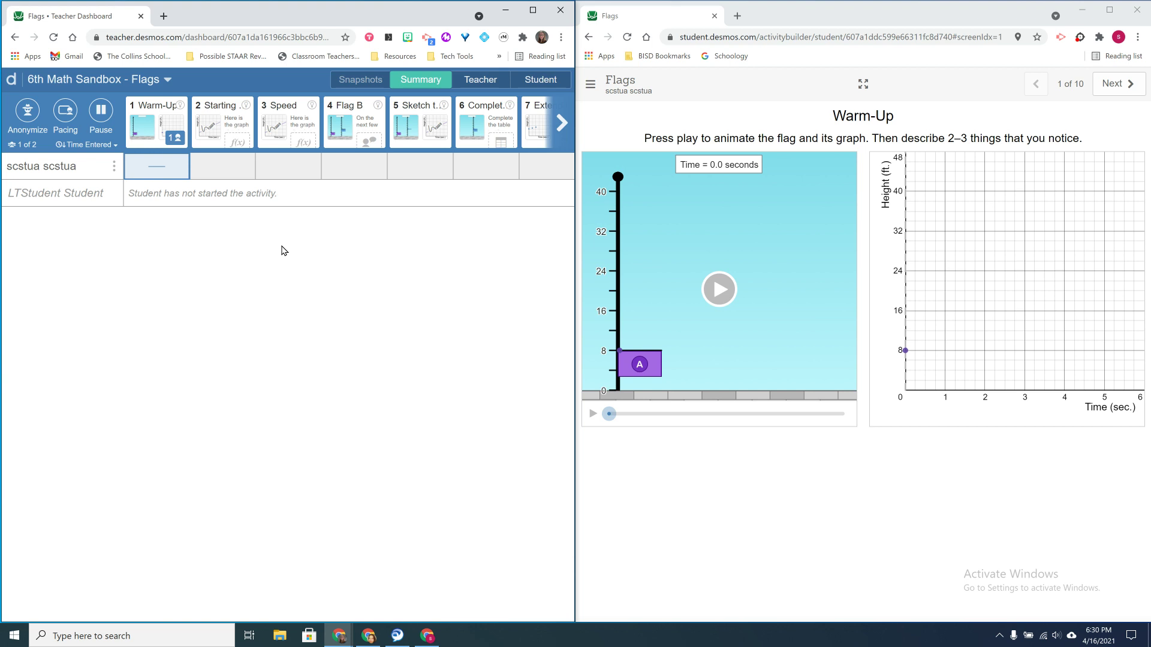
left_click(1113, 84)
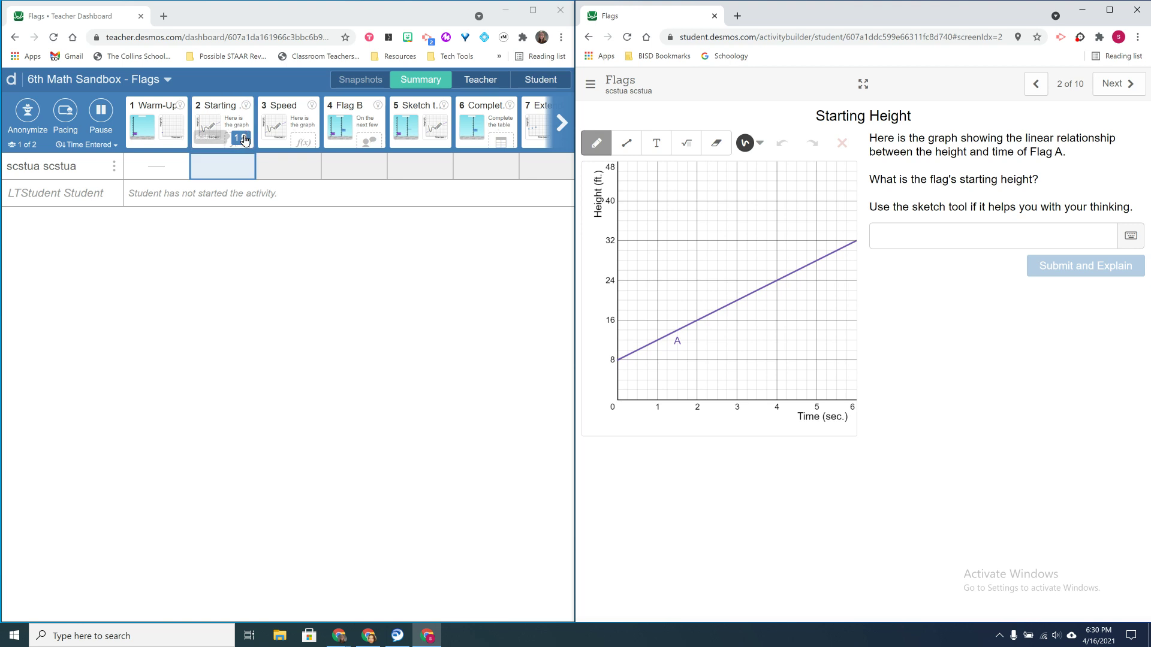
mouse_move(244, 140)
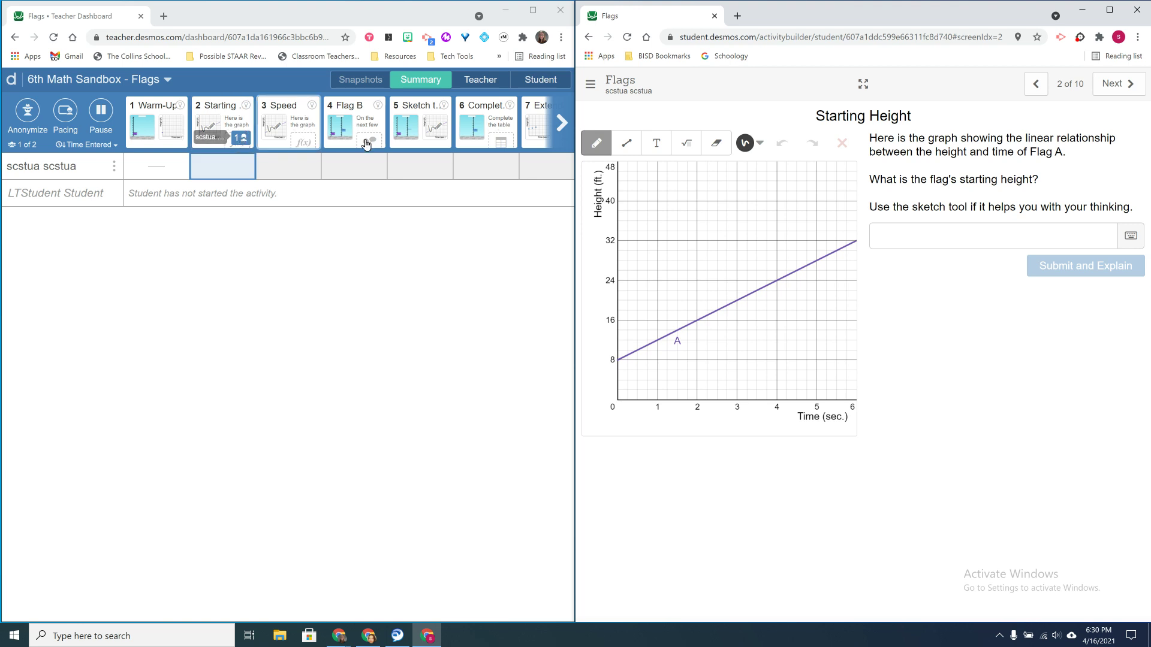
left_click(1112, 85)
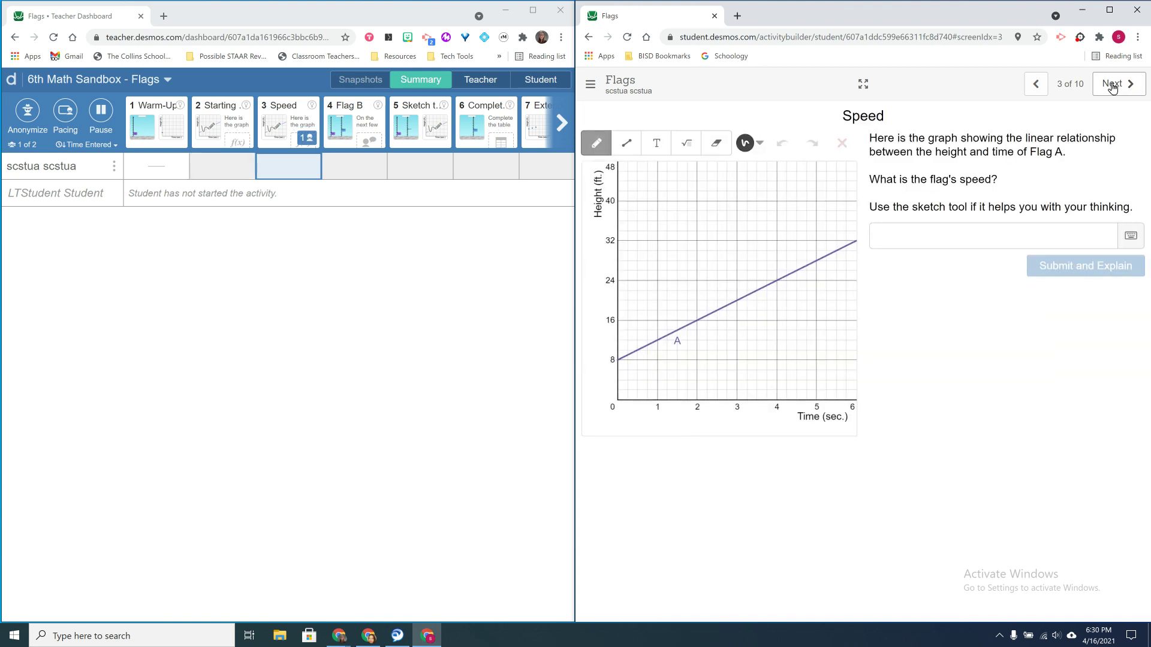
mouse_move(308, 140)
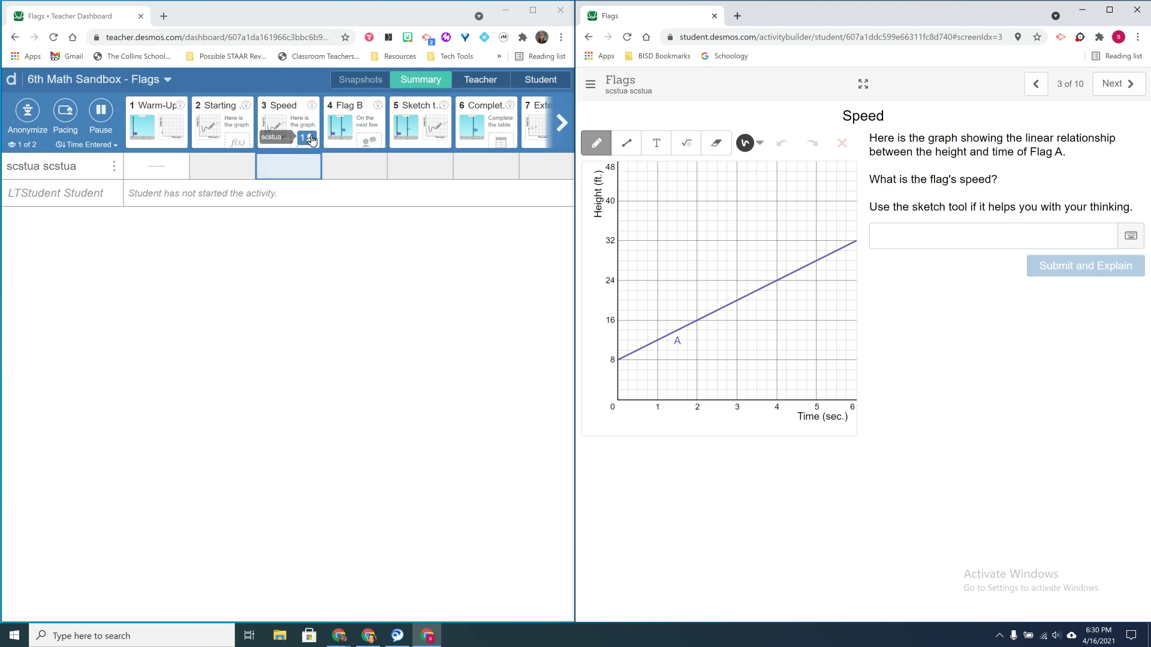
Step: Enter 15 feet as the answer on the student's Starting Height screen and open that student's response in the teacher dashboard
left_click(1029, 93)
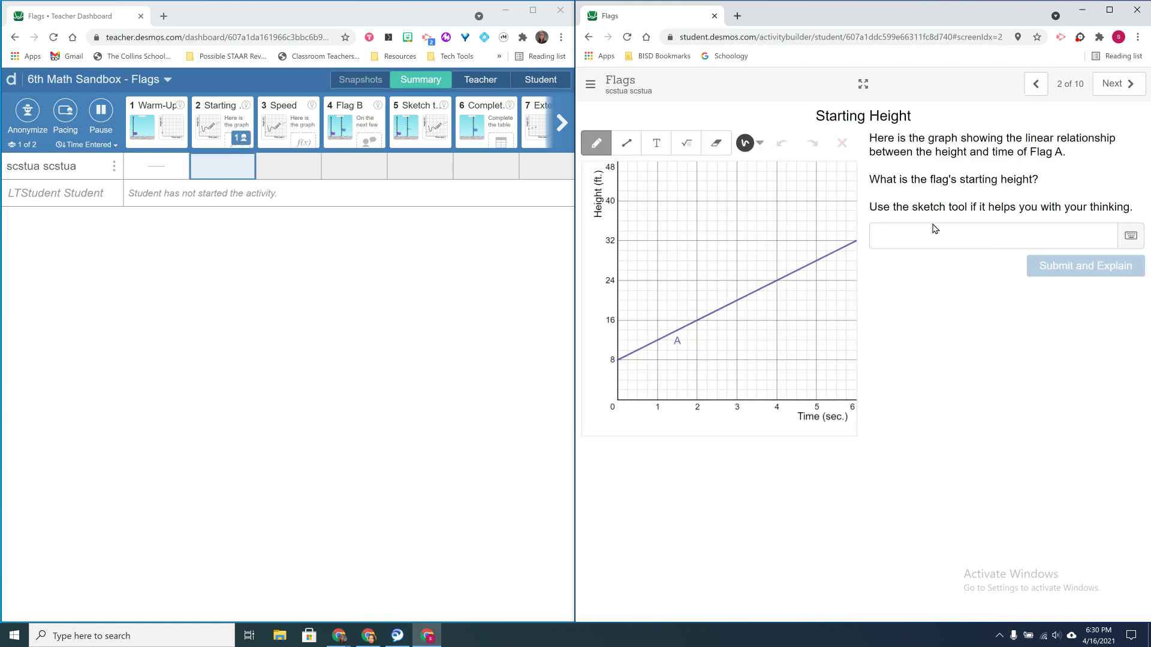
left_click(928, 230)
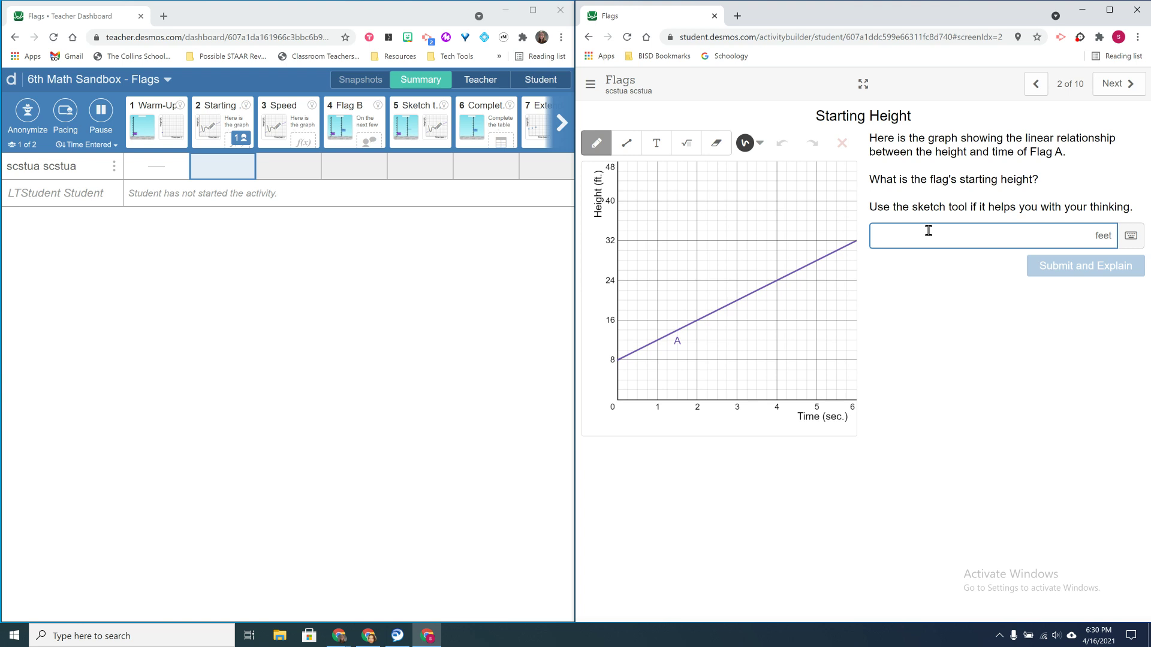
type("15")
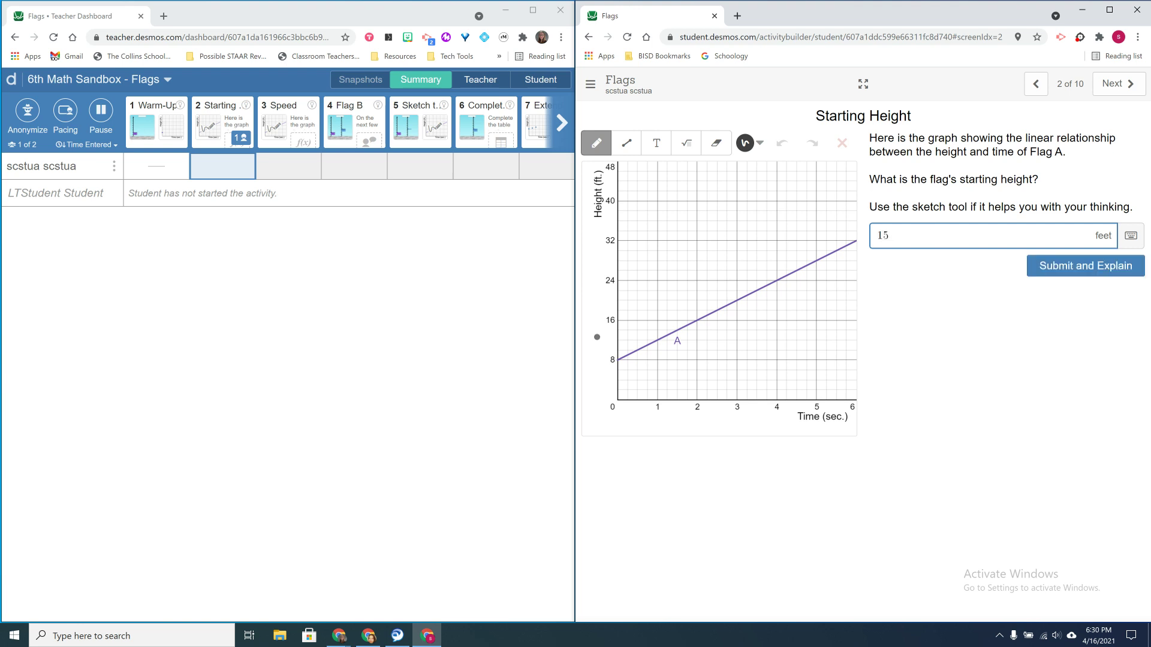
left_click(226, 172)
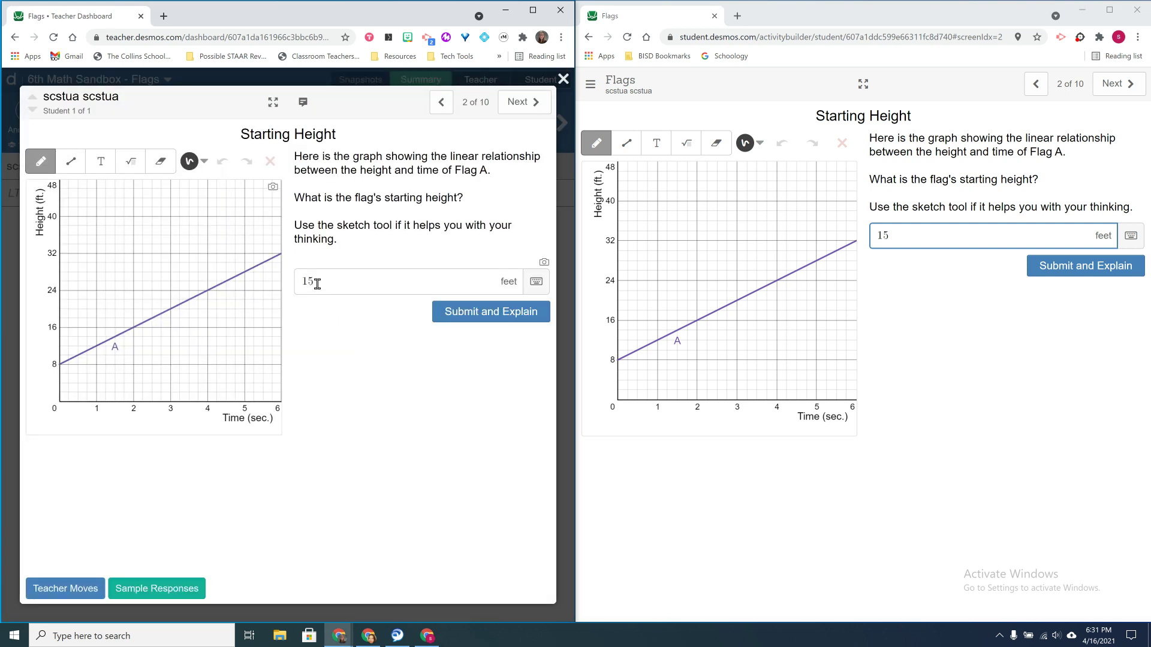
Step: Submit the student's starting height answer and share the explanation "dlhgf;ozsihg;oidof;bhdinb'i" with the class
left_click(1079, 268)
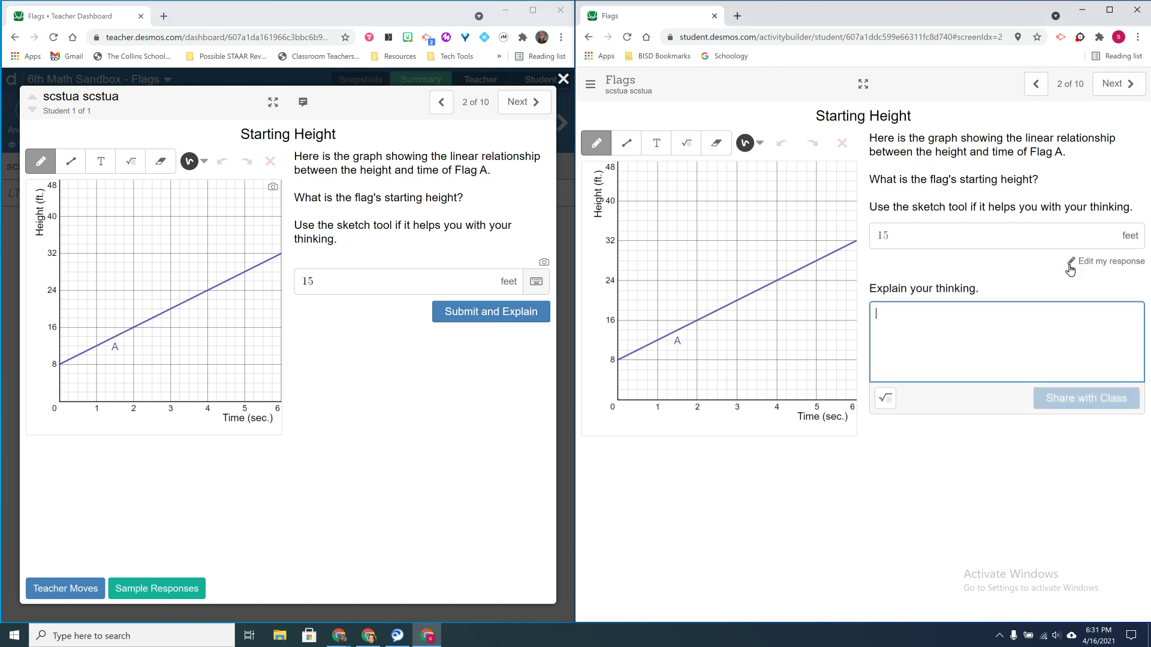
type("dlhgf;ozsihg;oidof;bhdinb'i")
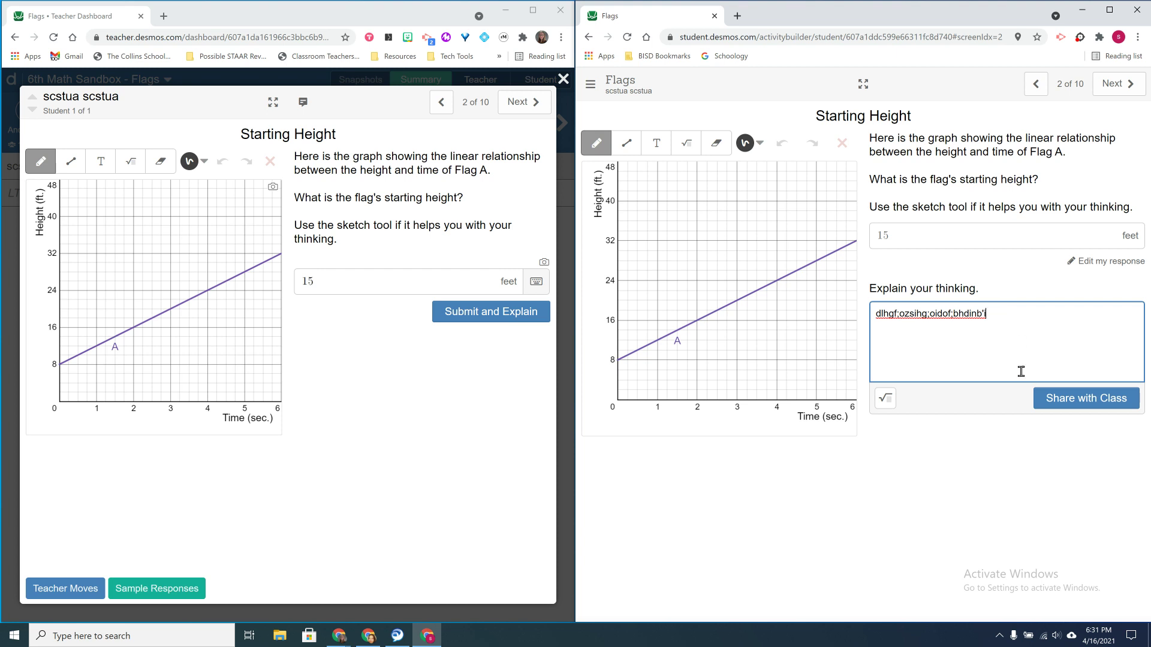
left_click(1058, 401)
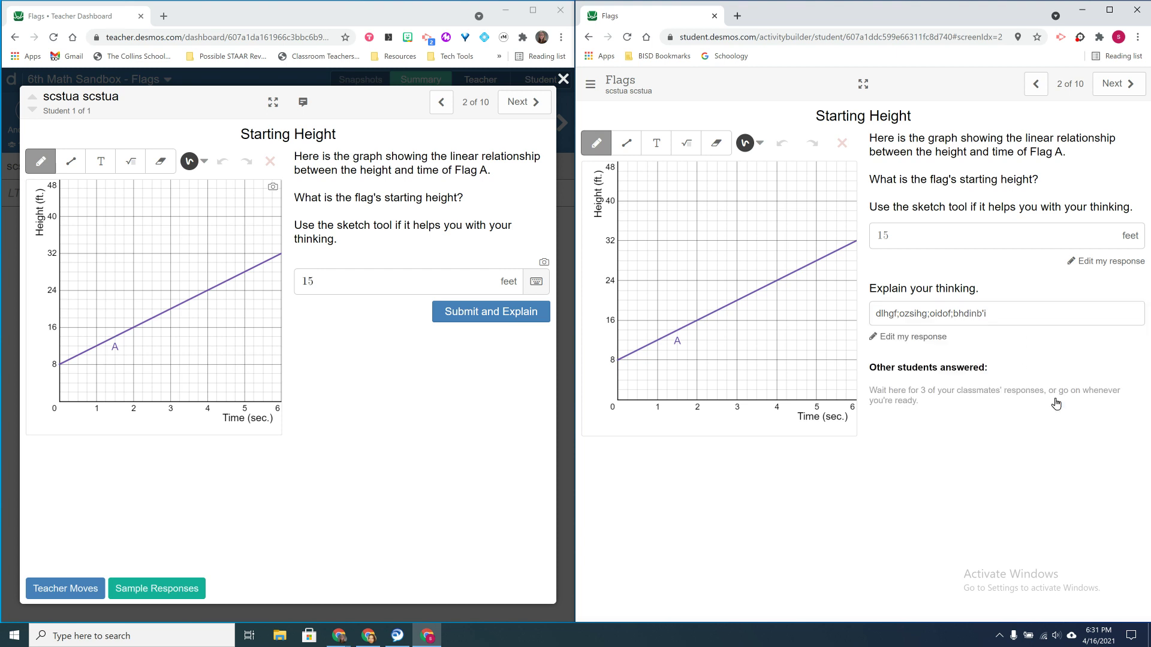
Step: Reopen the student's Starting Height response from the dashboard summary to review the submitted explanation, and return to the summary
left_click(564, 80)
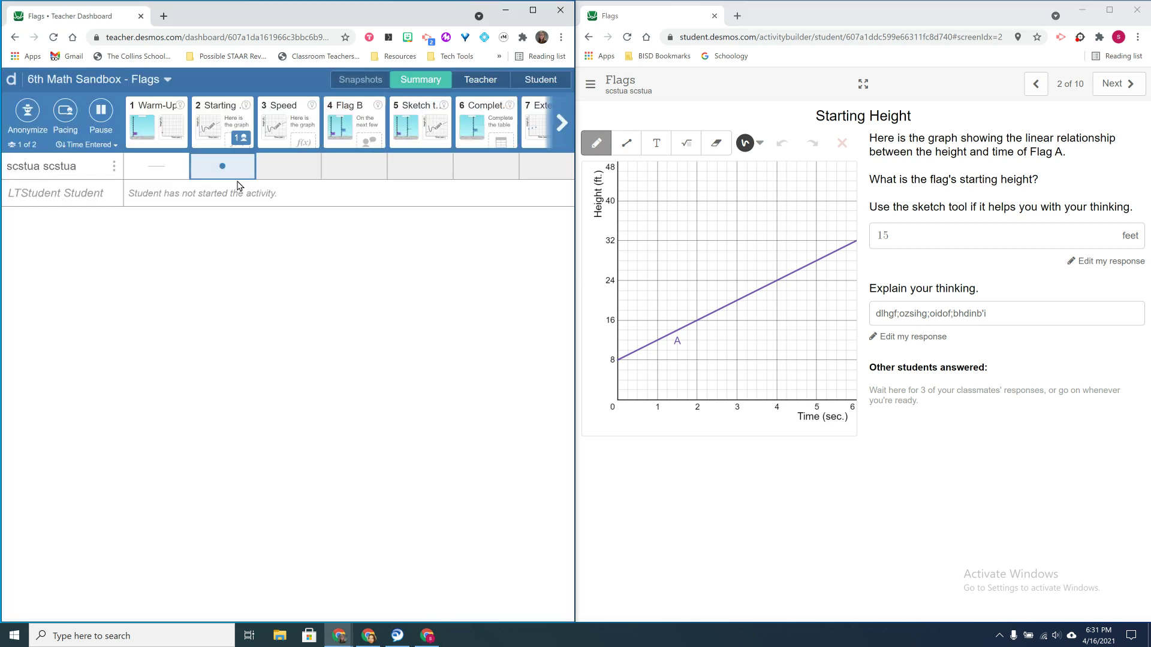
left_click(238, 171)
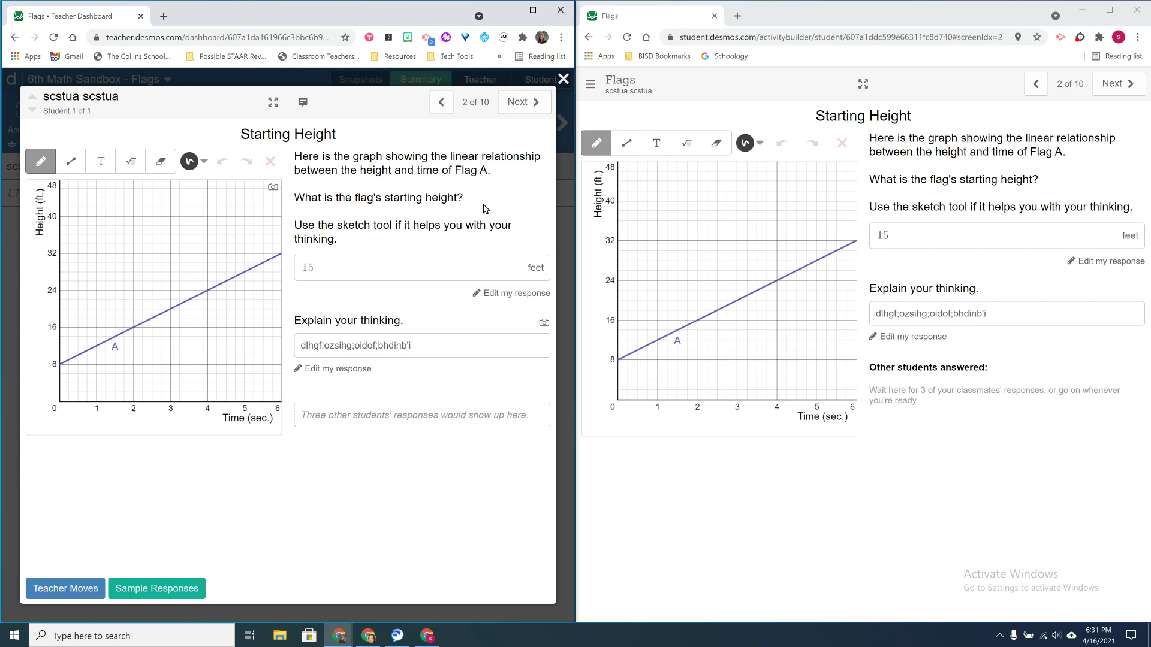
left_click(561, 81)
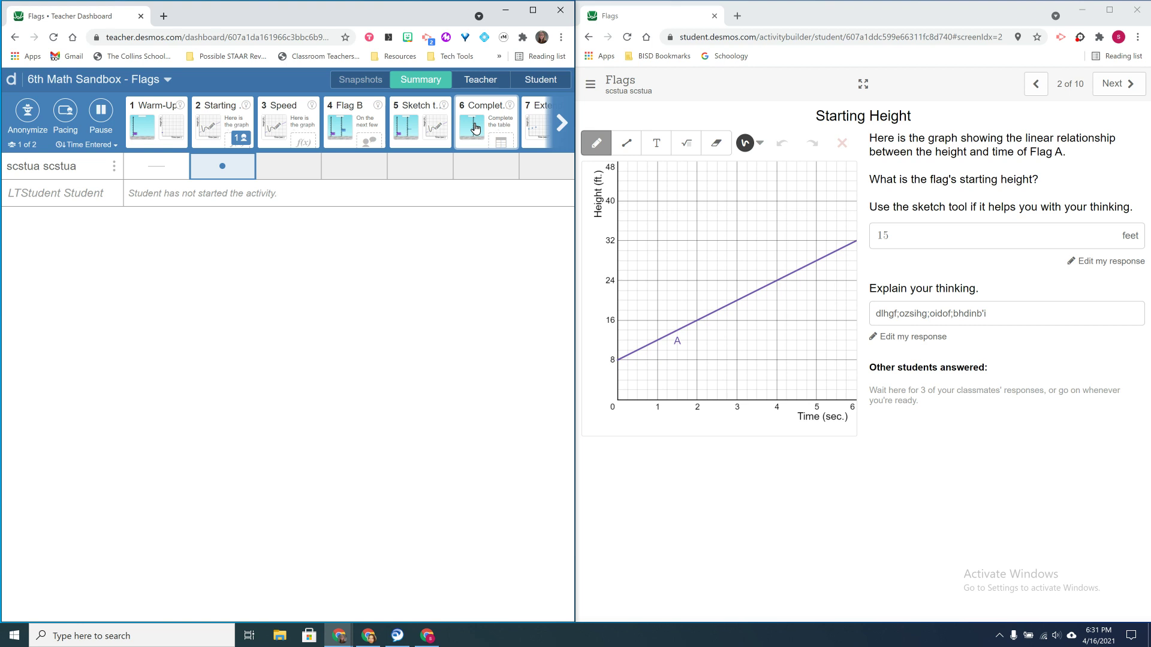
Step: Restrict the class pacing to screens 1–2 and try advancing the student activity past screen 2
left_click(66, 115)
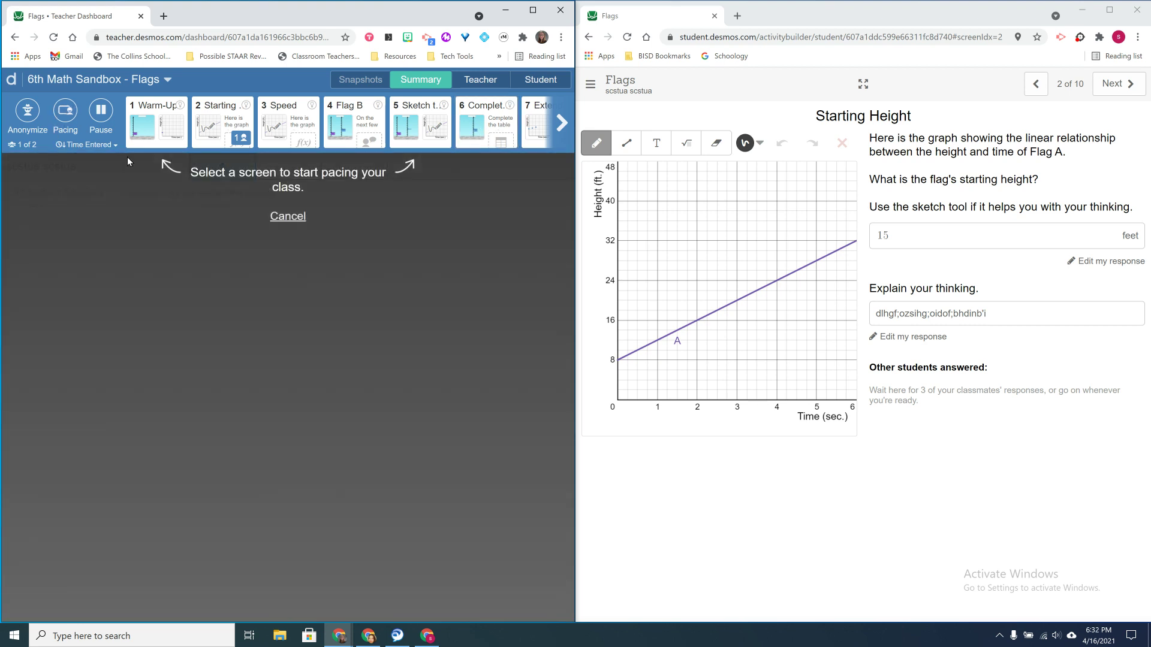
left_click(142, 135)
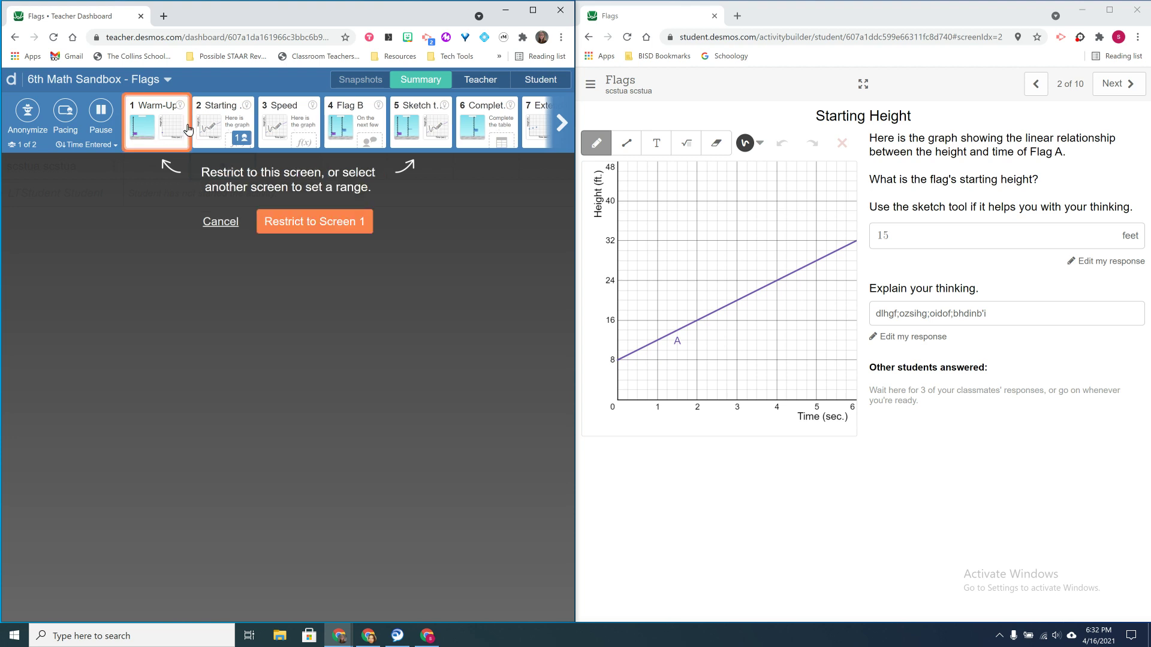
left_click(207, 124)
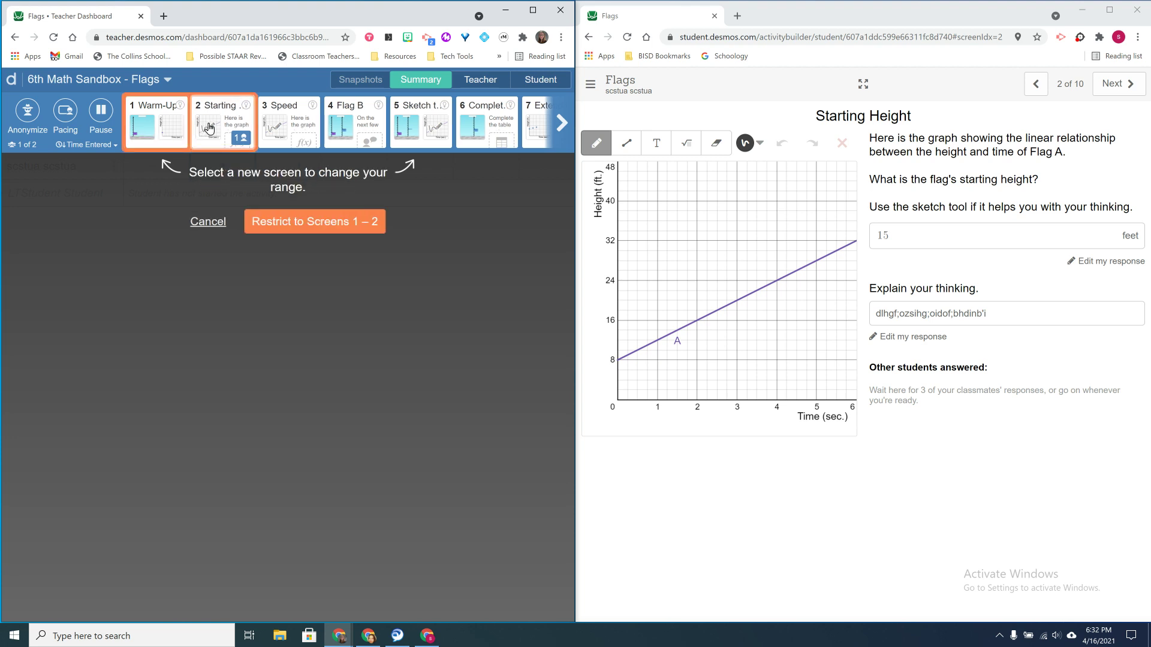
left_click(298, 222)
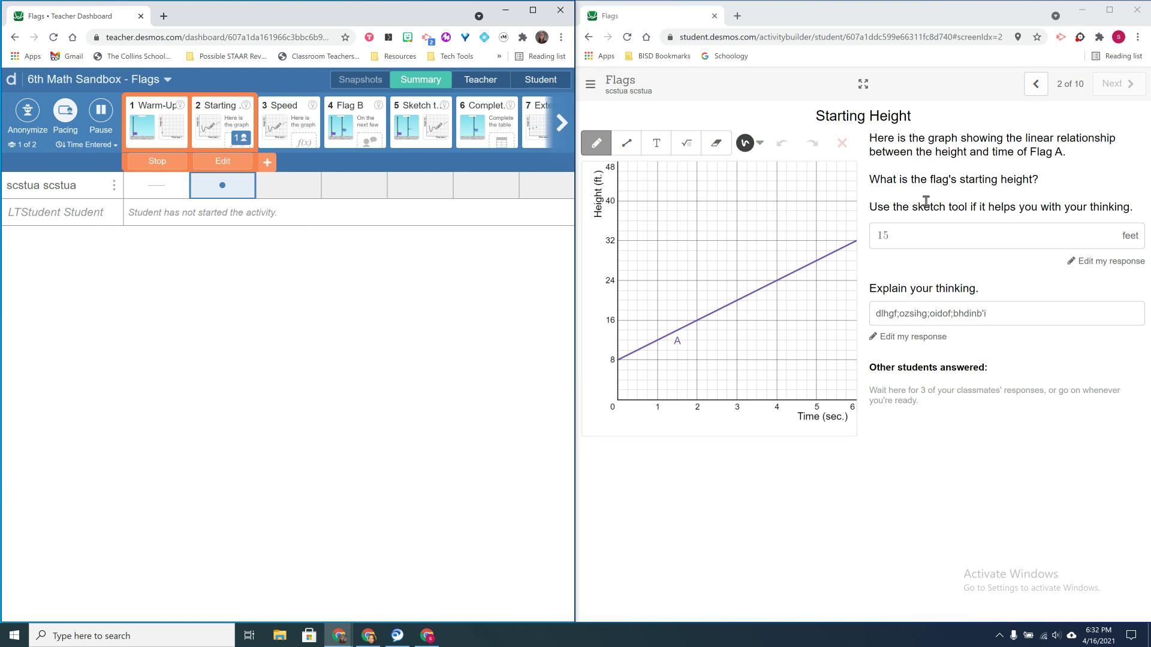
left_click(1115, 91)
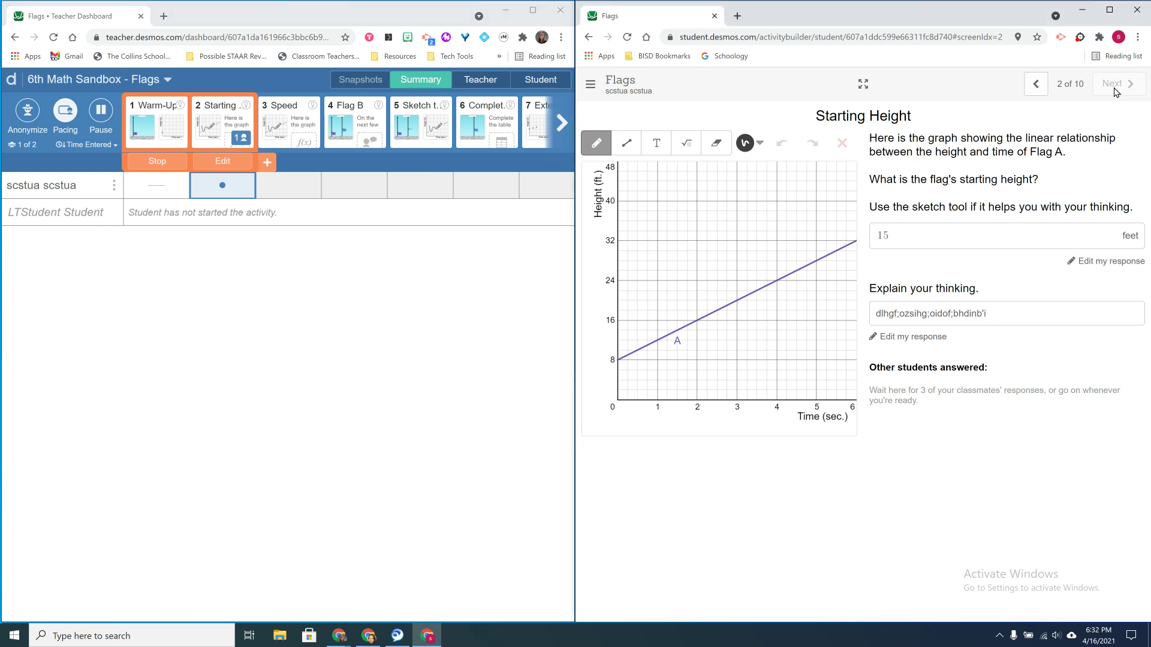
Step: Test the student's navigation between screens 1 and 2, and again with the class pacing extended to include screen 3
left_click(1036, 84)
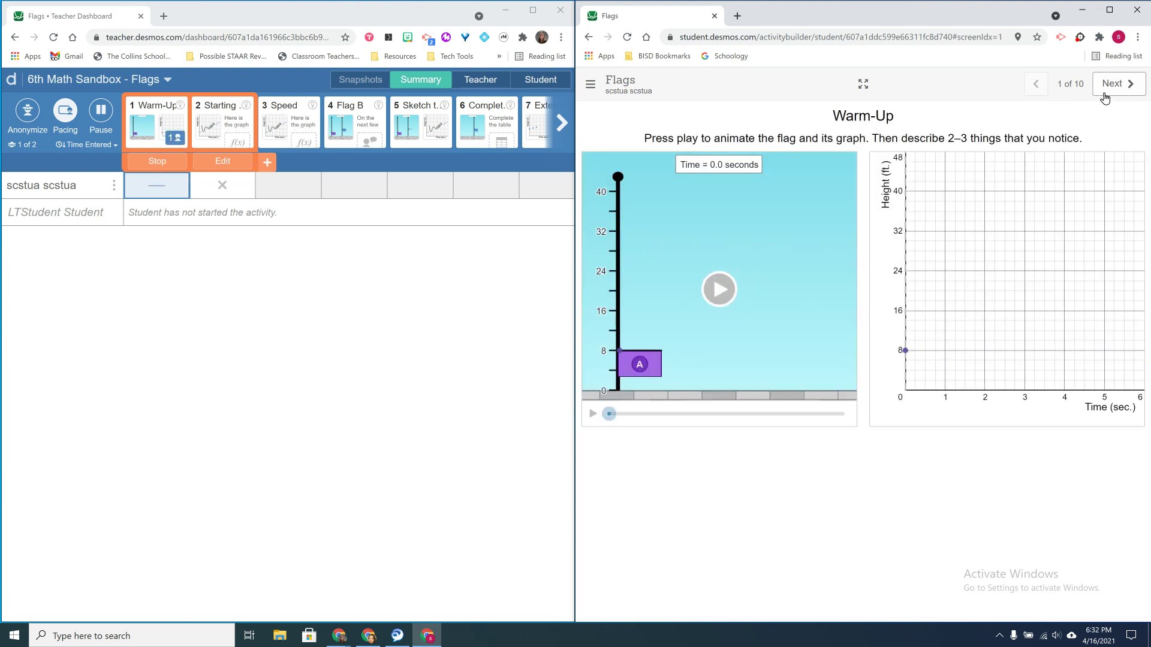
left_click(1106, 90)
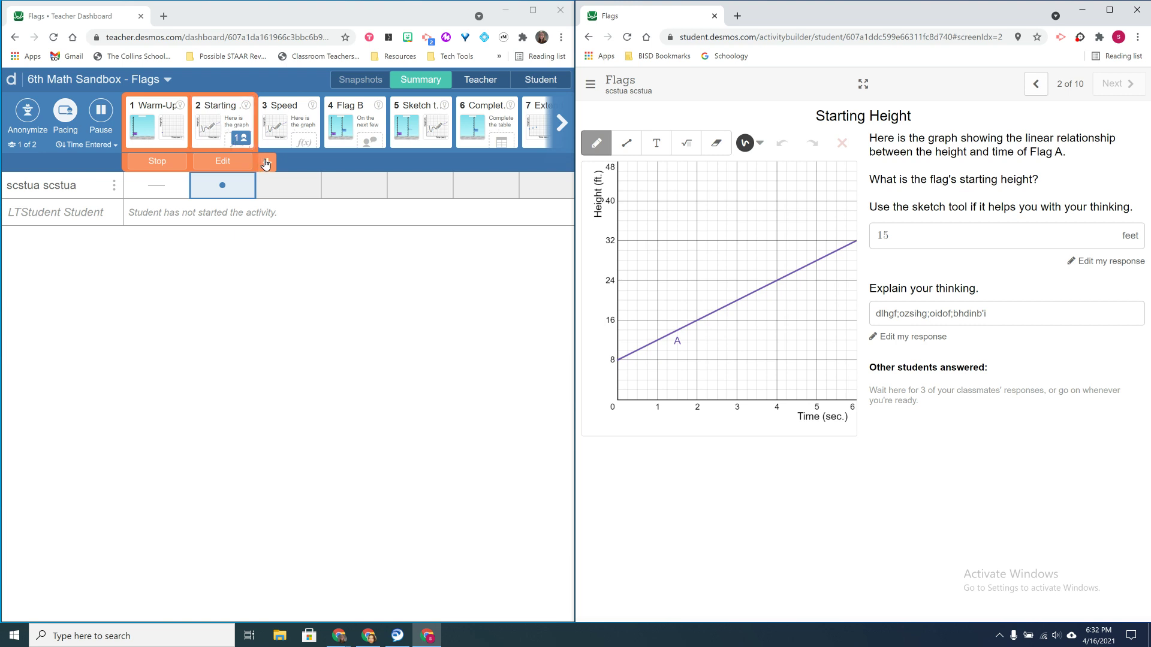
left_click(265, 163)
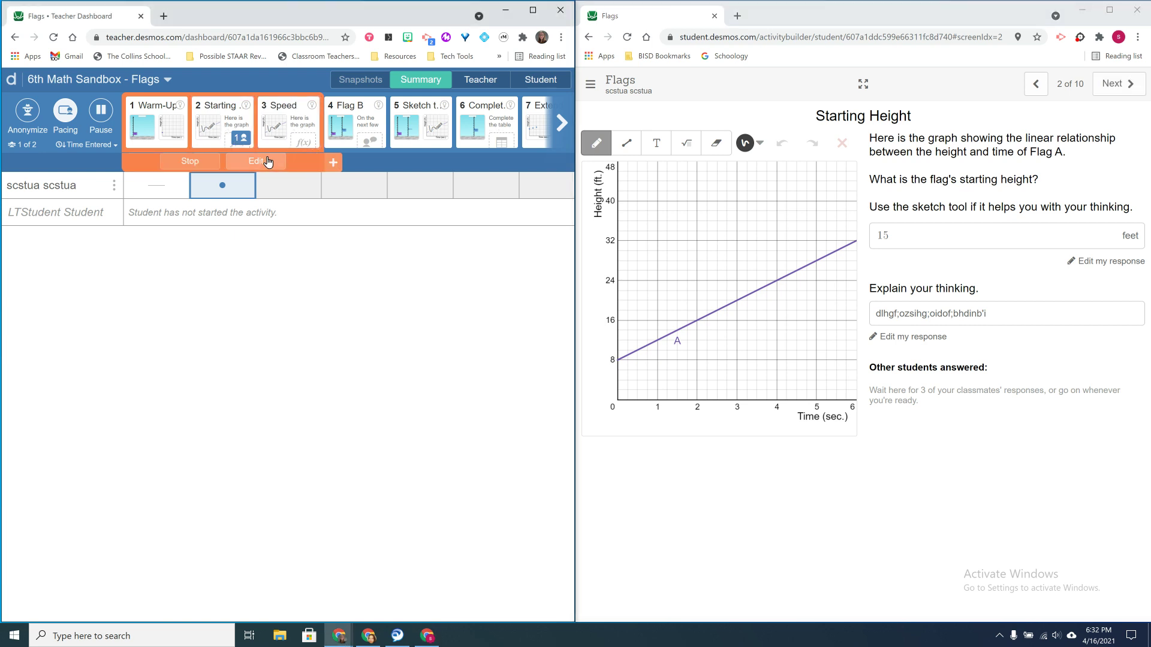
left_click(1113, 88)
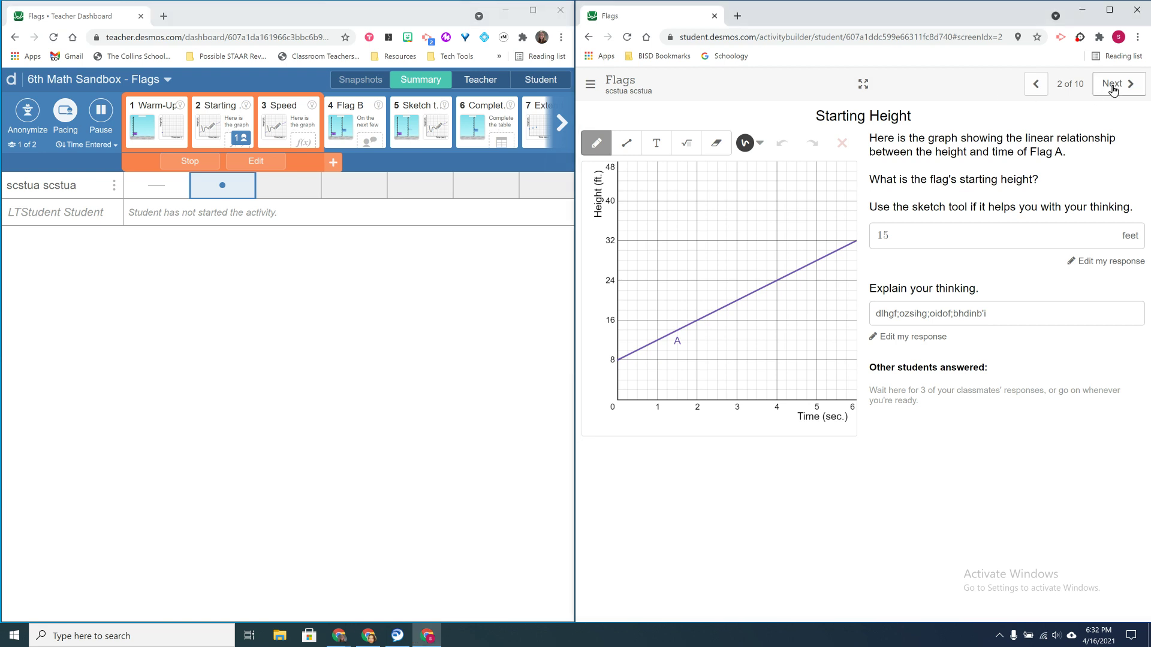
left_click(1037, 85)
Step: Change the class pacing range to restrict students to screens 4–5, Flag B and the sketch screen after it
left_click(256, 163)
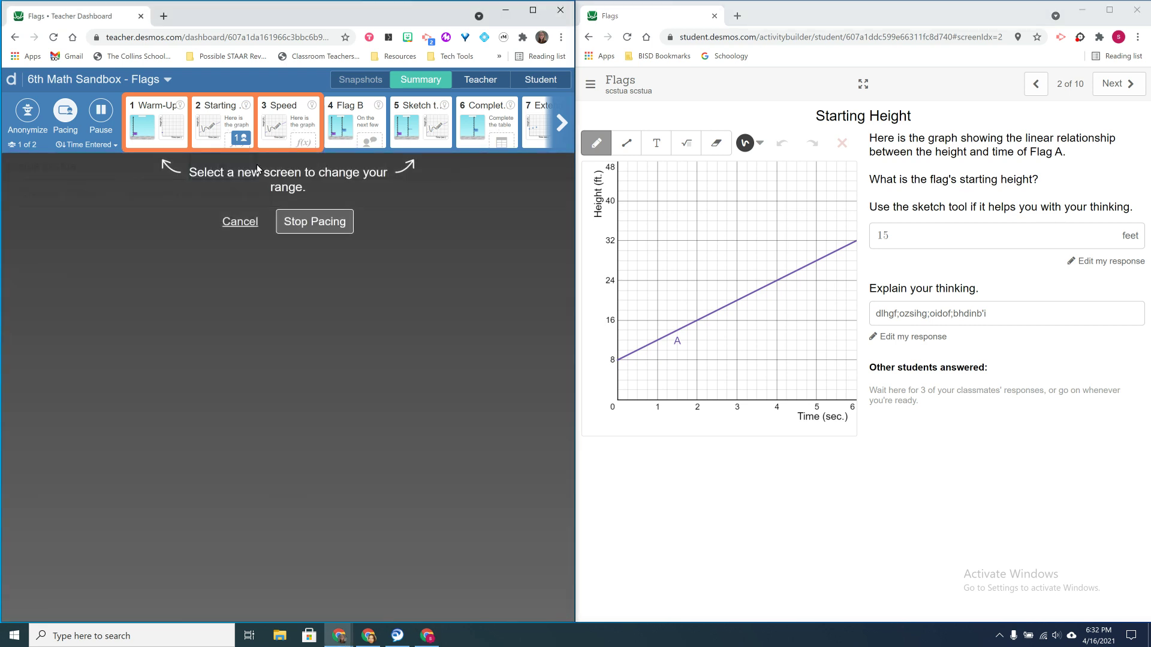
left_click(345, 132)
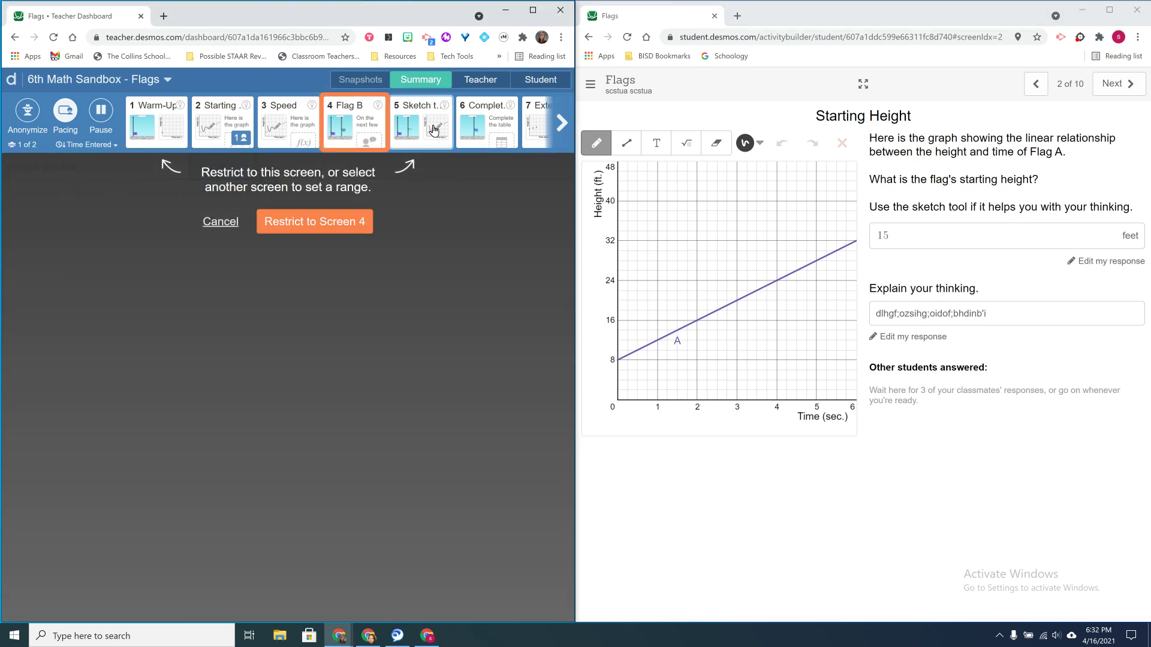
left_click(434, 130)
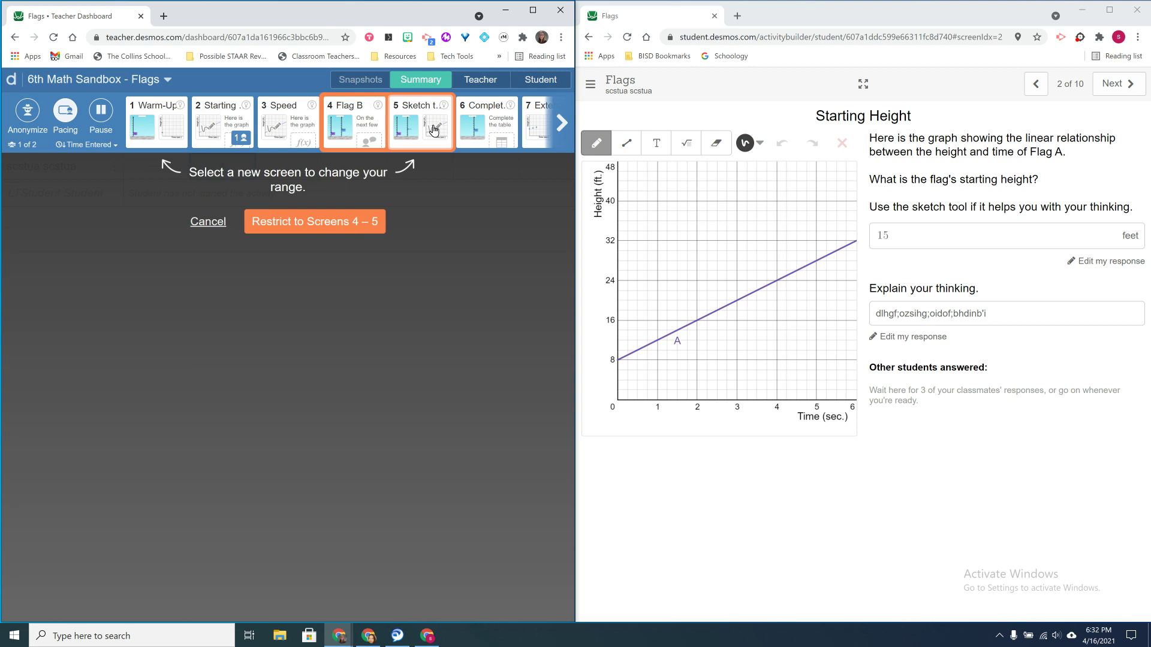
left_click(324, 223)
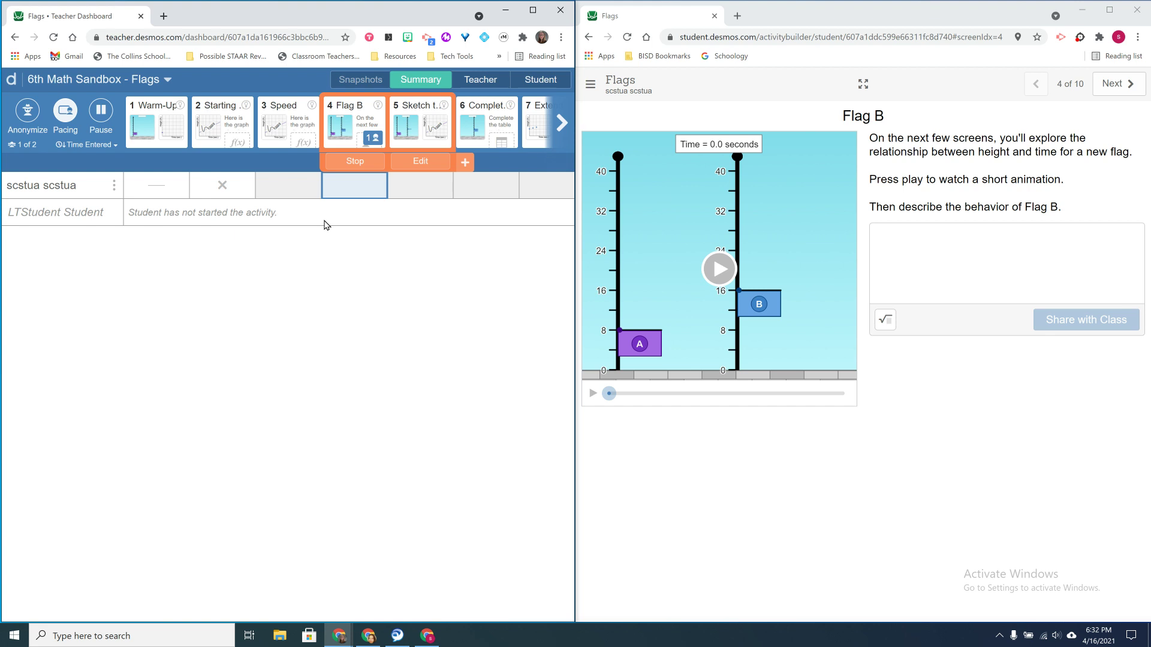